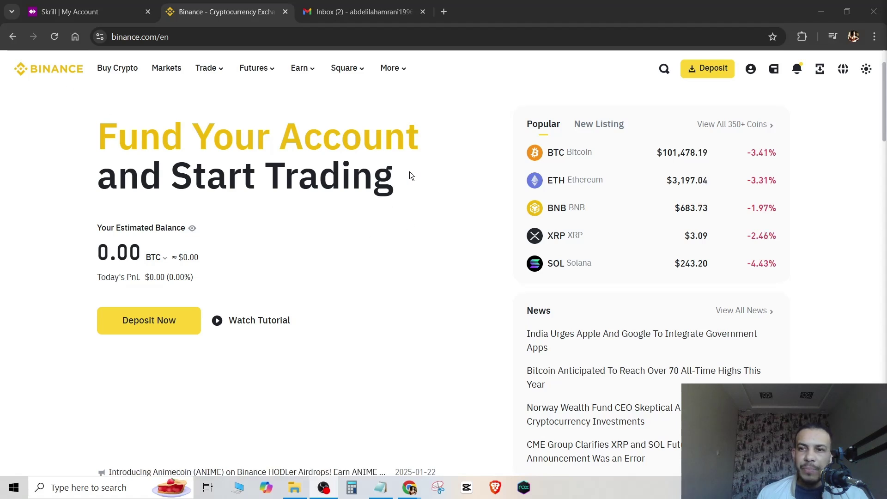
Go from the Deposit menu to P2P Trading
left_click(707, 72)
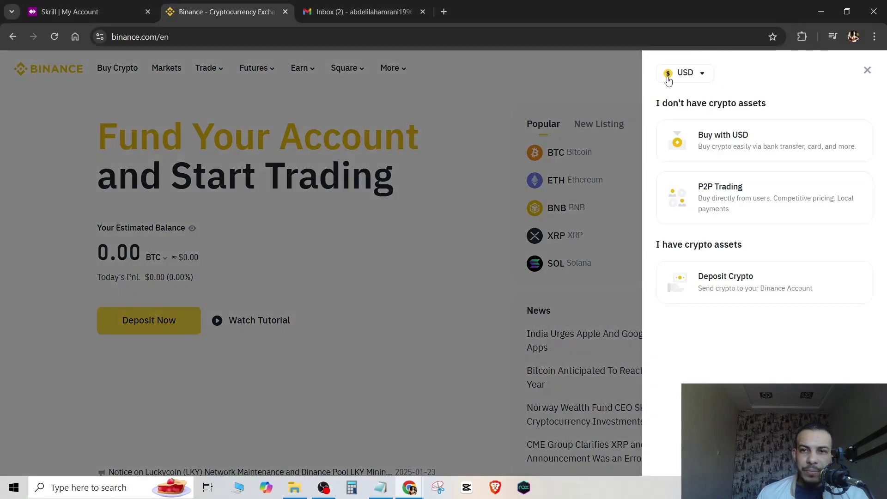
left_click(732, 198)
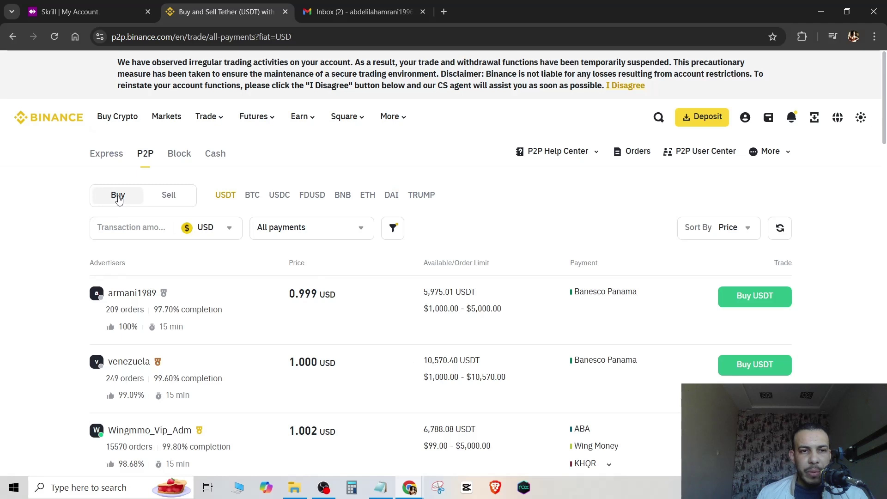
Show USDT buy offers and set the transaction amount to 35
left_click(118, 199)
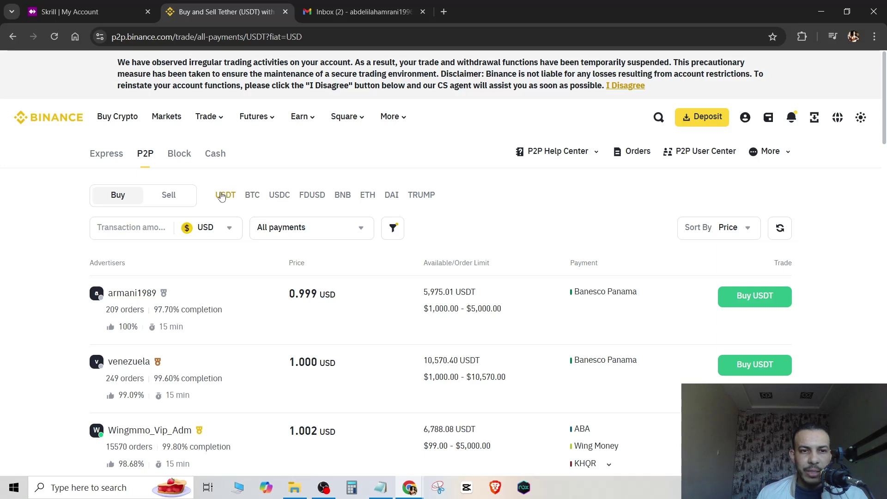
left_click(101, 228)
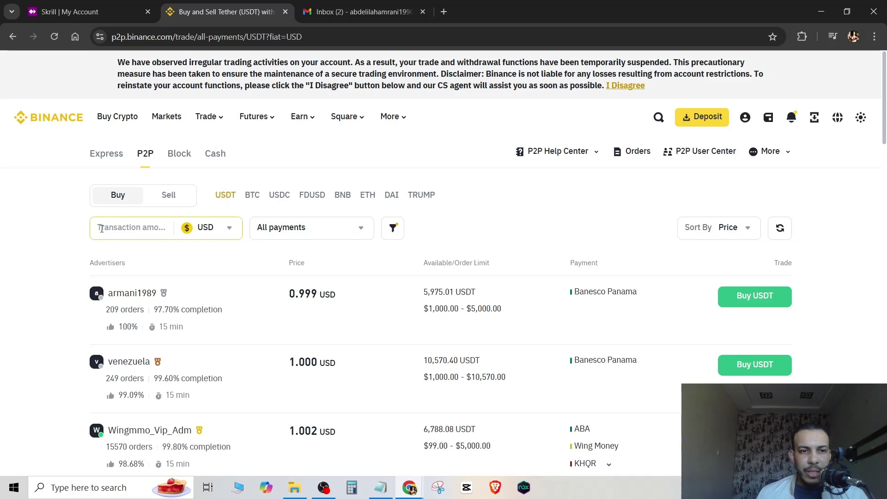
left_click(150, 228)
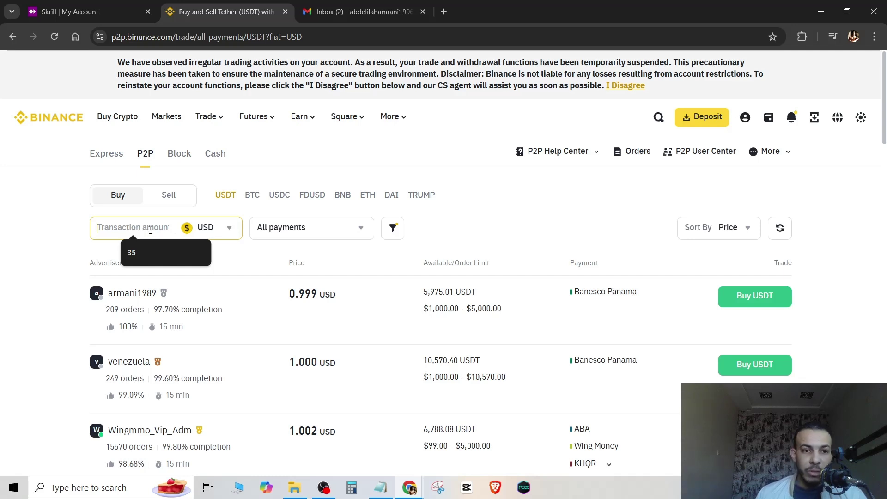
left_click(140, 253)
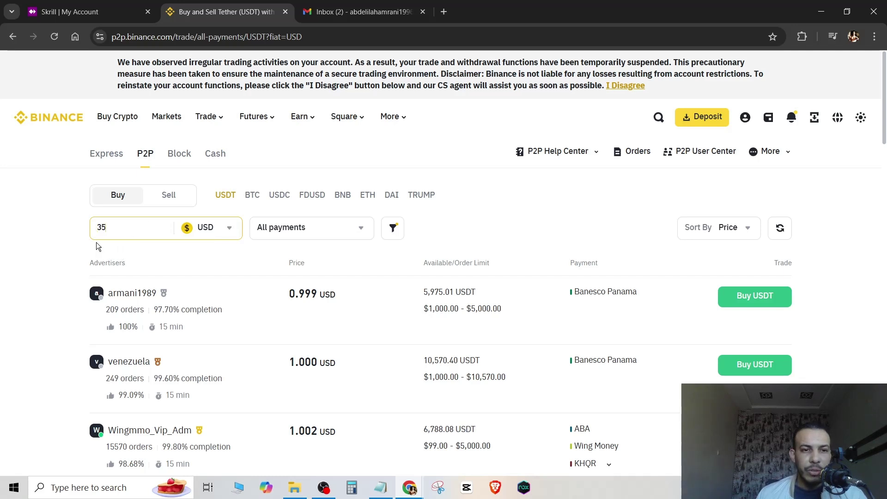
Filter the offers to the Skrill (Moneybookers) payment method
left_click(224, 229)
left_click(292, 229)
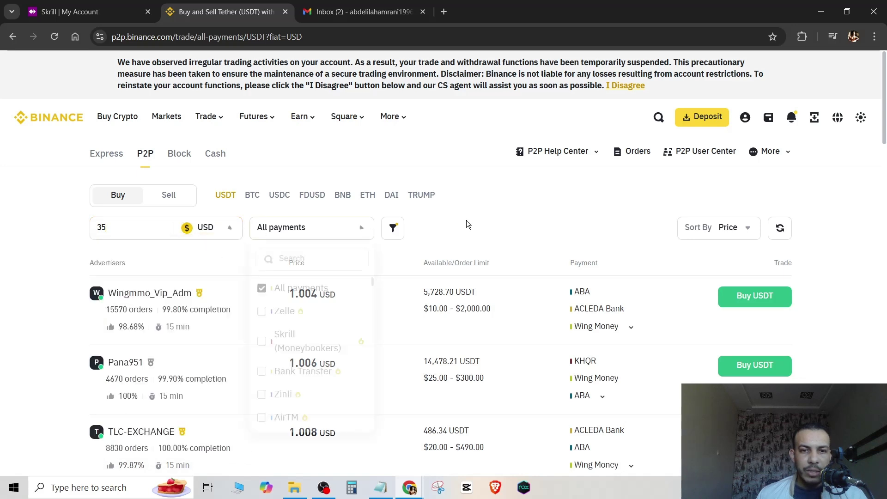
left_click(291, 232)
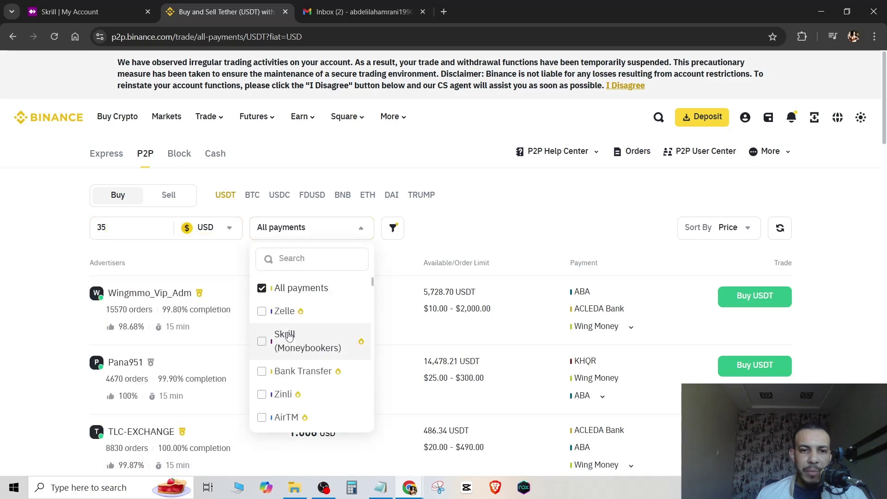
left_click(262, 344)
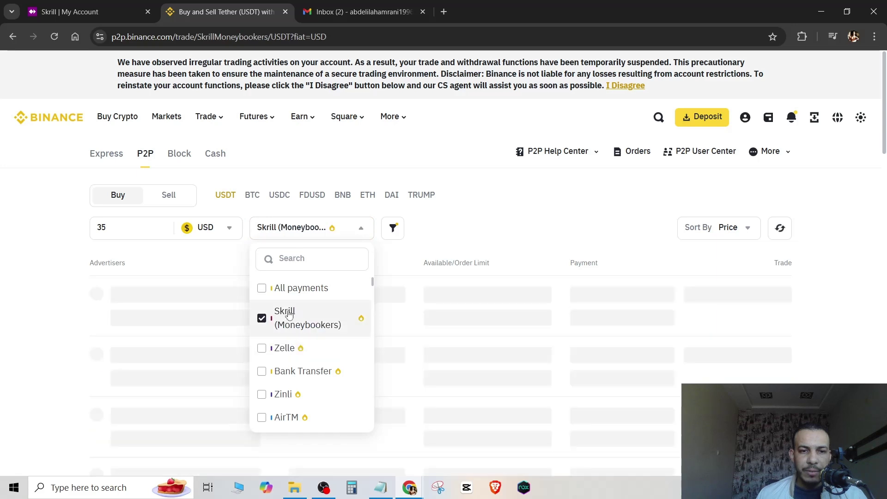
left_click(491, 209)
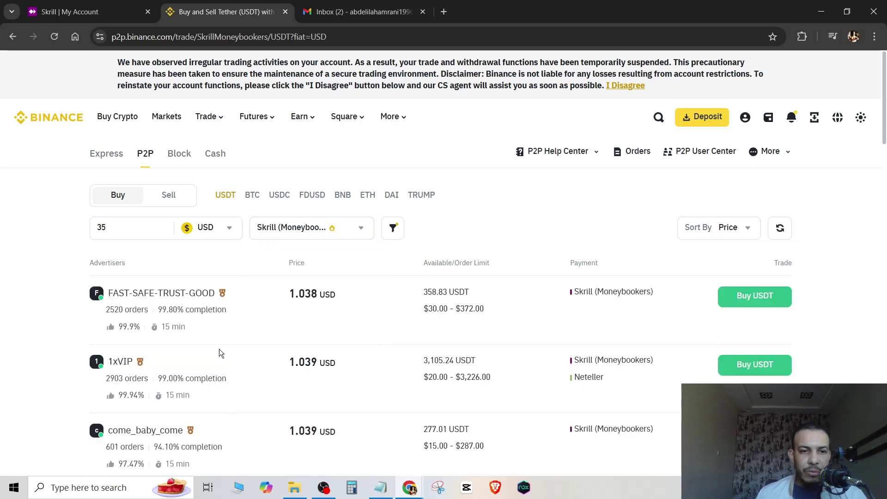
scroll(248, 319, "down", 1)
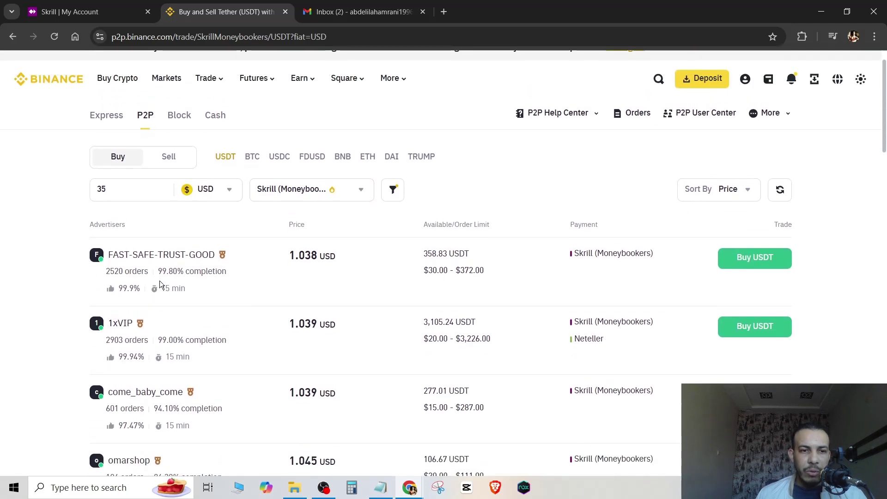
scroll(149, 291, "down", 2)
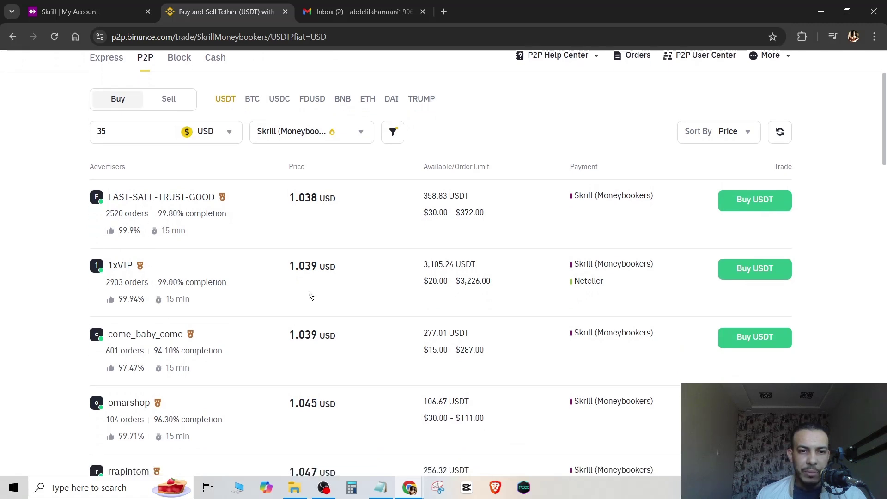
scroll(340, 299, "up", 2)
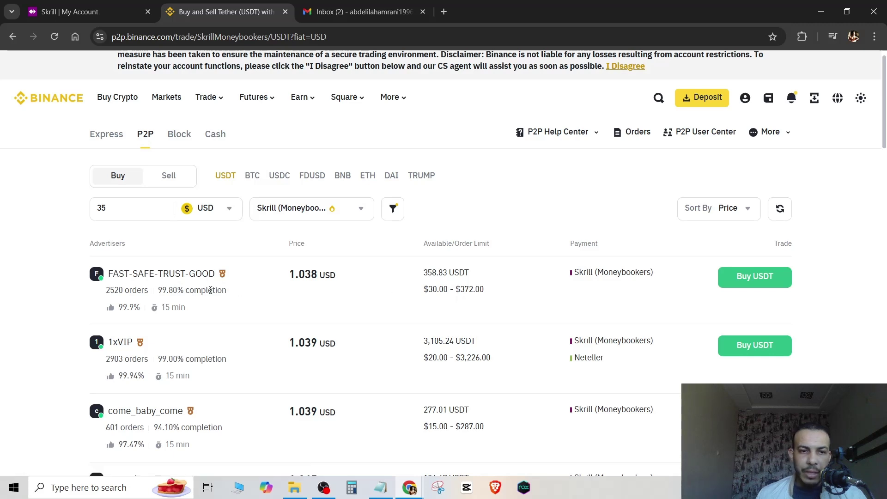
Order from the cheapest Skrill offer, paying 35 USD for 33.66 USDT
left_click(754, 278)
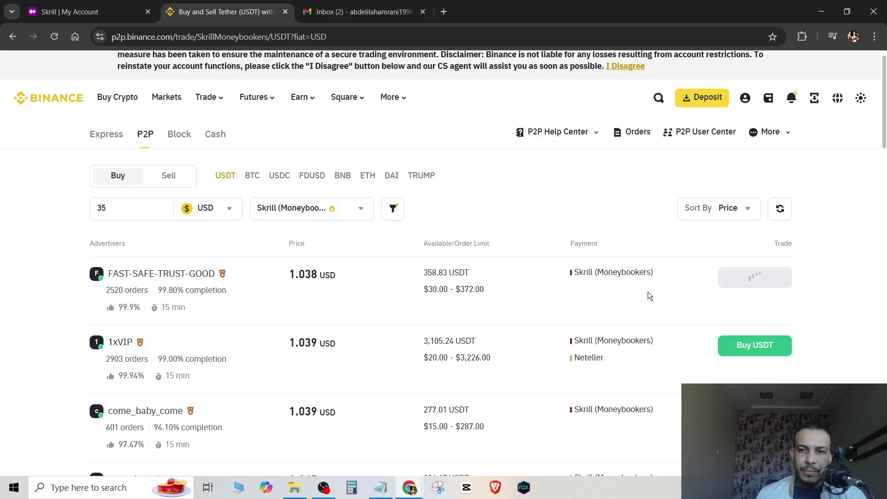
scroll(648, 292, "down", 3)
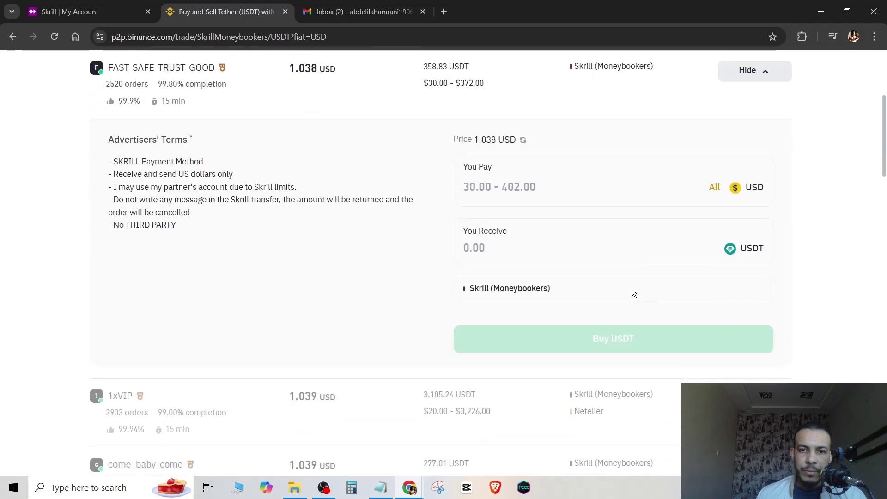
scroll(295, 279, "up", 1)
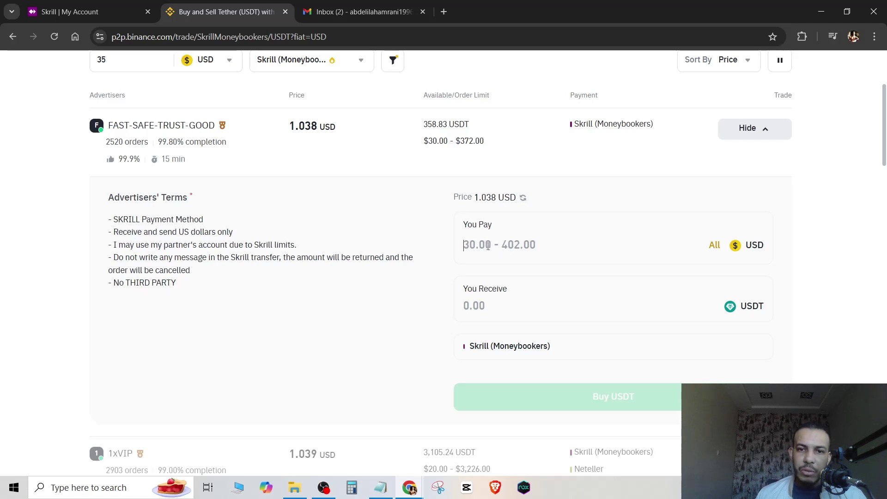
type("35")
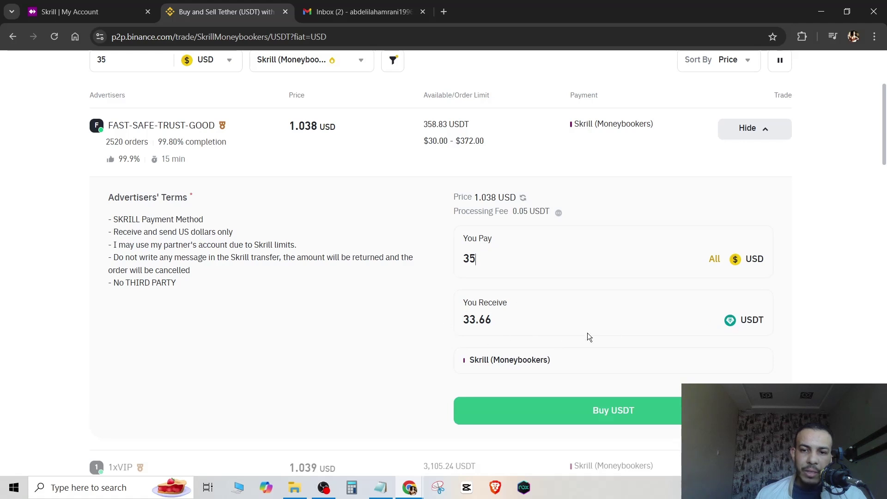
left_click(612, 416)
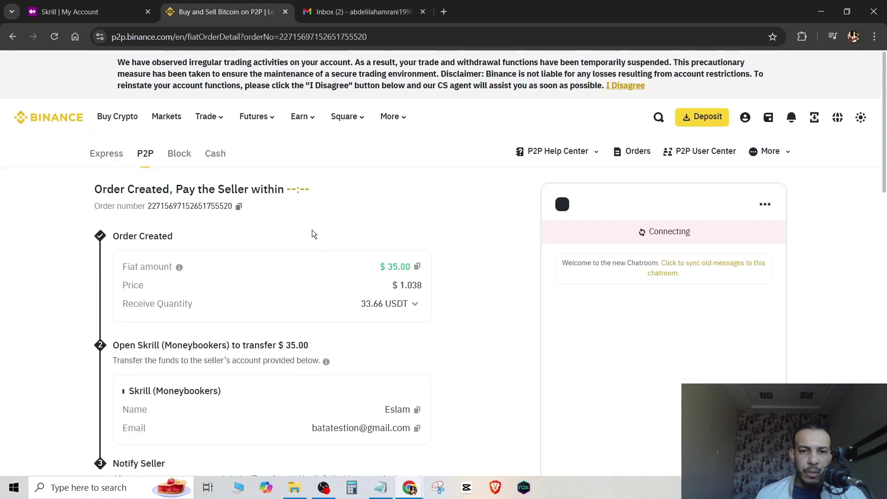
scroll(242, 296, "down", 2)
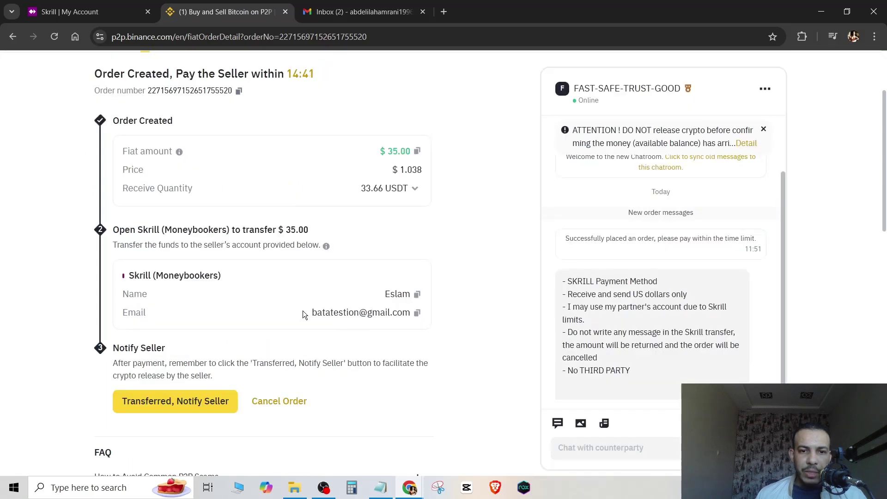
Copy the seller's Skrill email address and switch to the Skrill tab
left_click(417, 313)
left_click(92, 12)
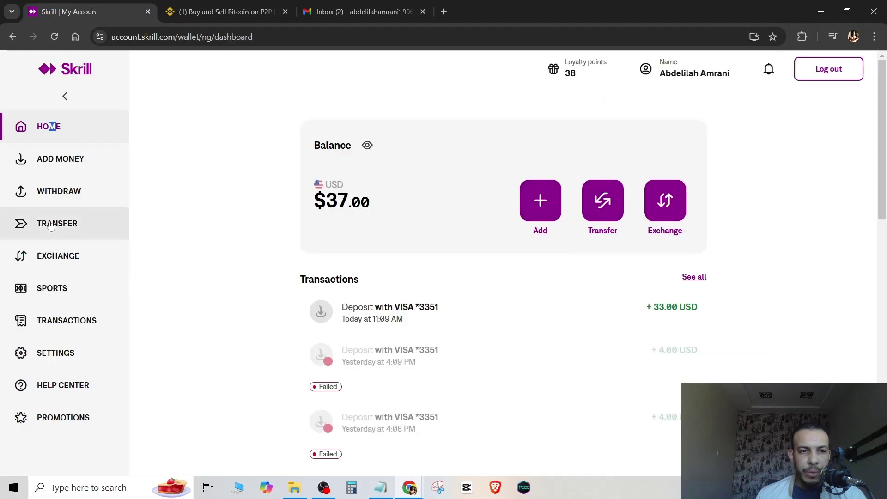
Start a Skrill-to-Skrill transfer with the seller's email pasted as recipient
left_click(600, 210)
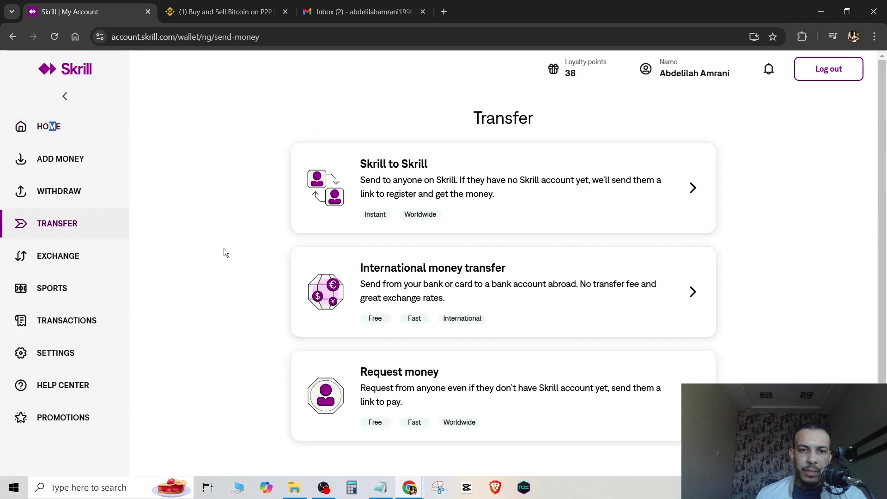
left_click(402, 181)
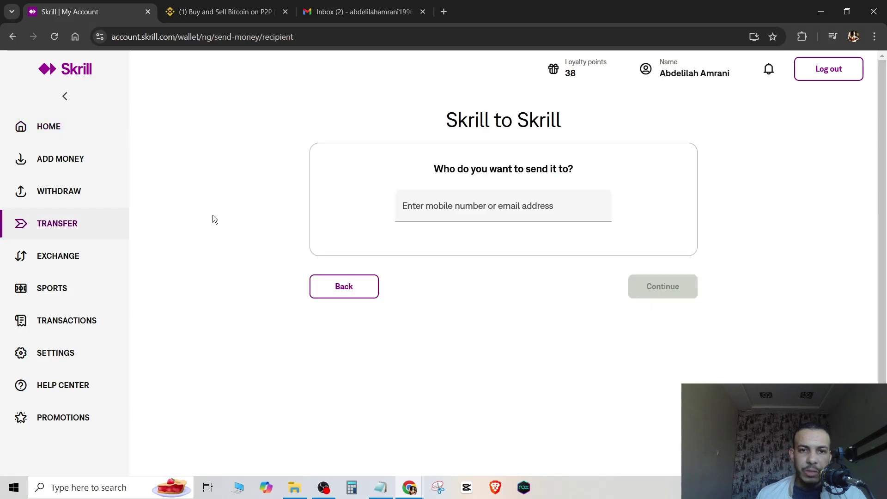
left_click(231, 9)
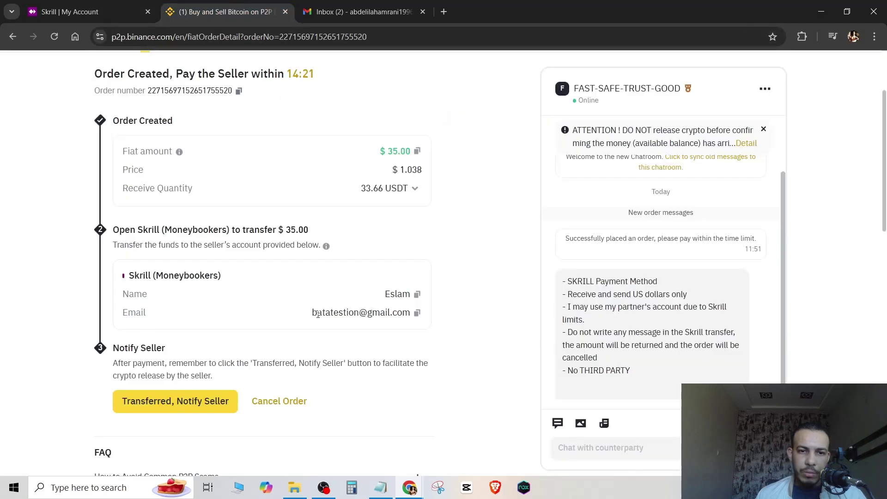
left_click(69, 11)
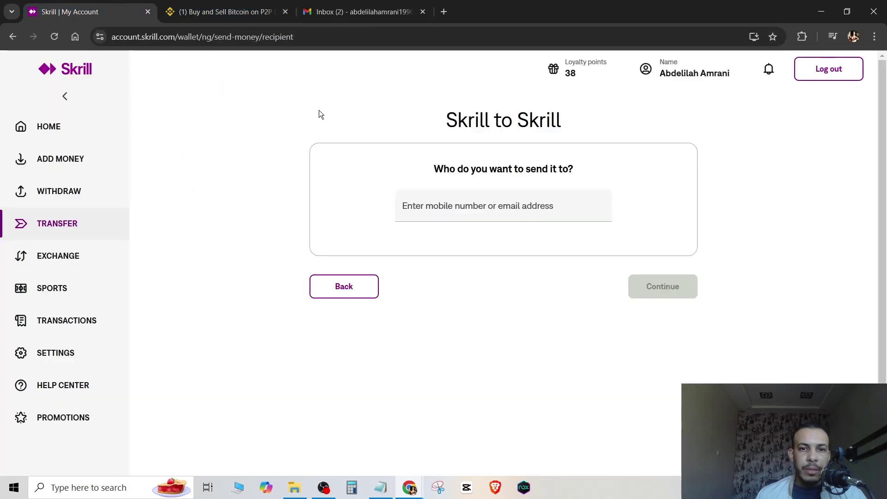
left_click(443, 207)
right_click(442, 210)
left_click(501, 365)
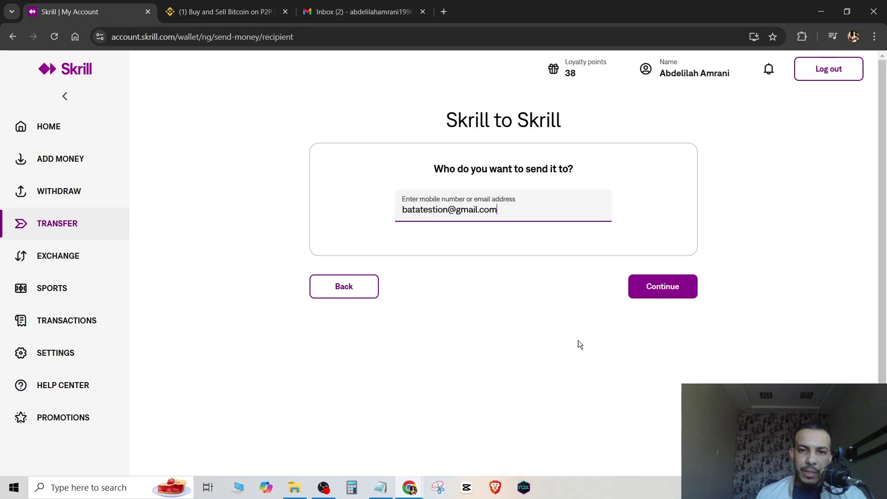
left_click(660, 290)
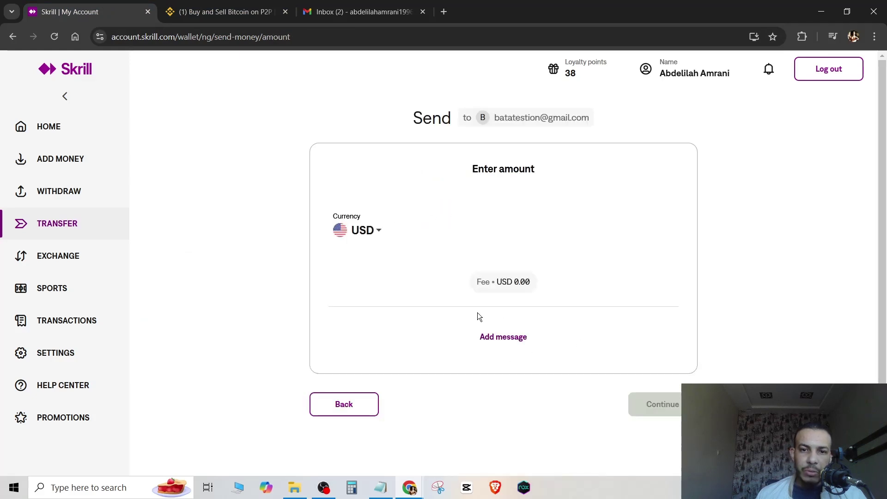
Send the $35.00 transfer with PIN confirmation, then return to the dashboard
left_click(511, 226)
type("35")
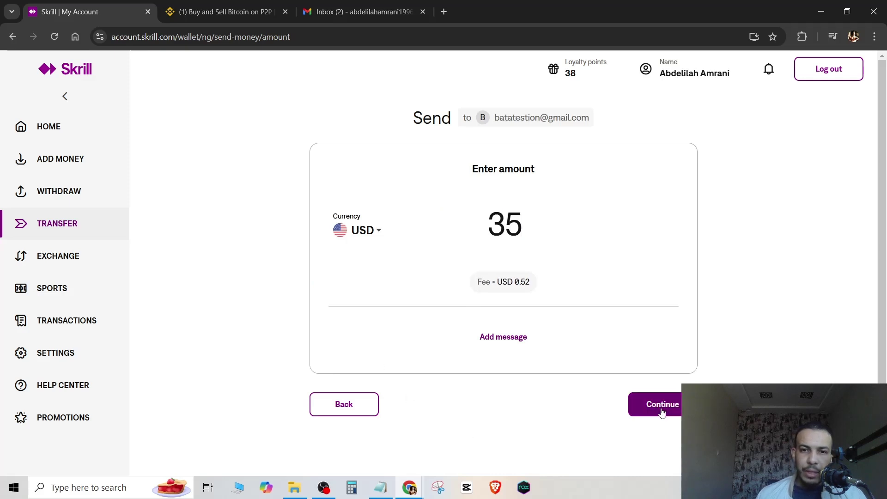
left_click(662, 408)
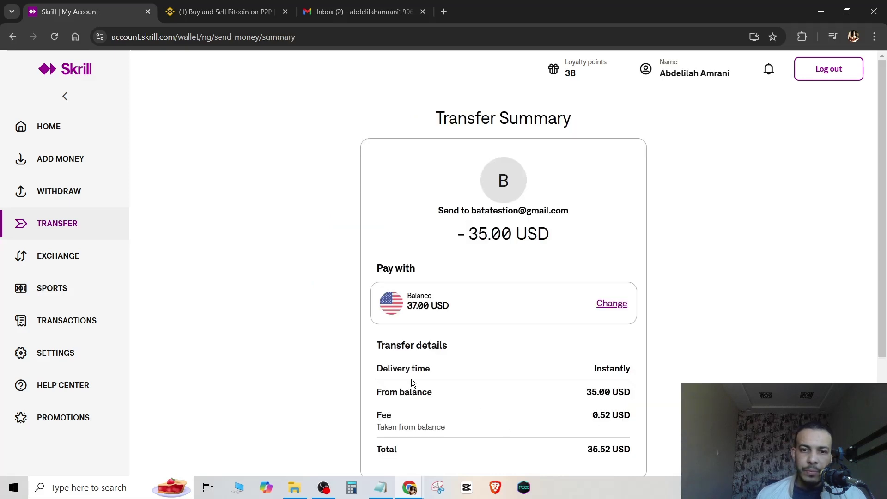
scroll(271, 293, "down", 2)
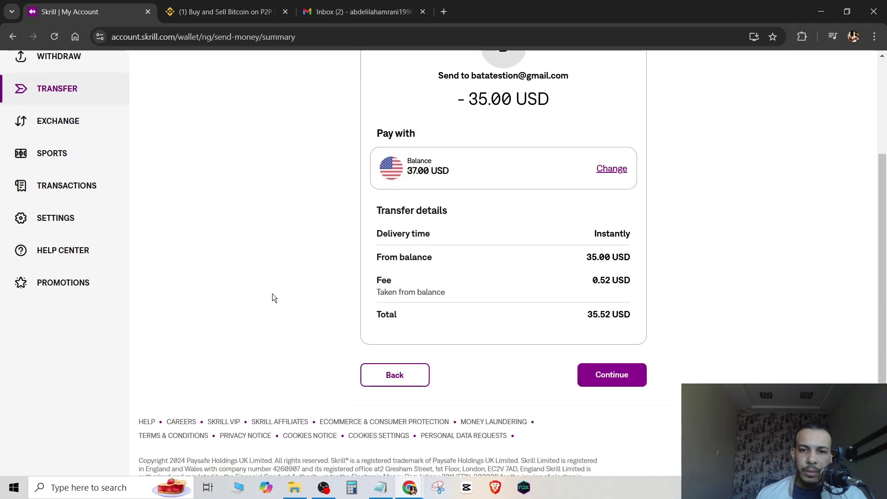
left_click(610, 376)
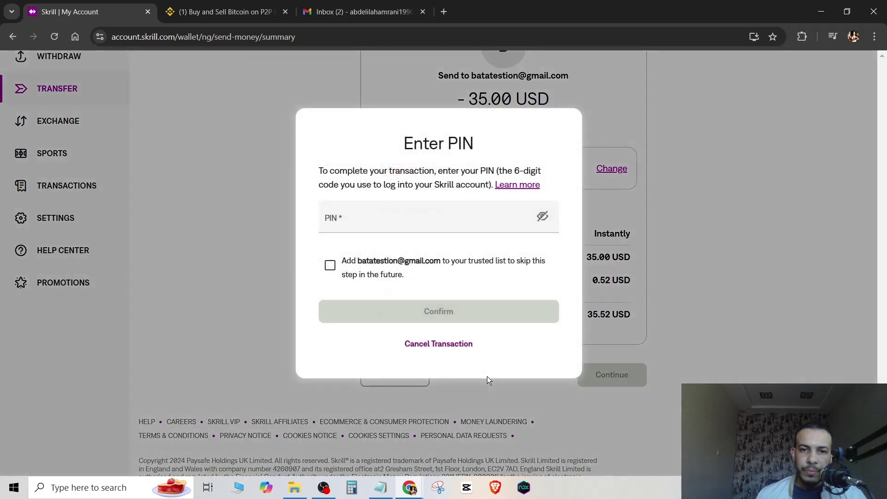
left_click(356, 221)
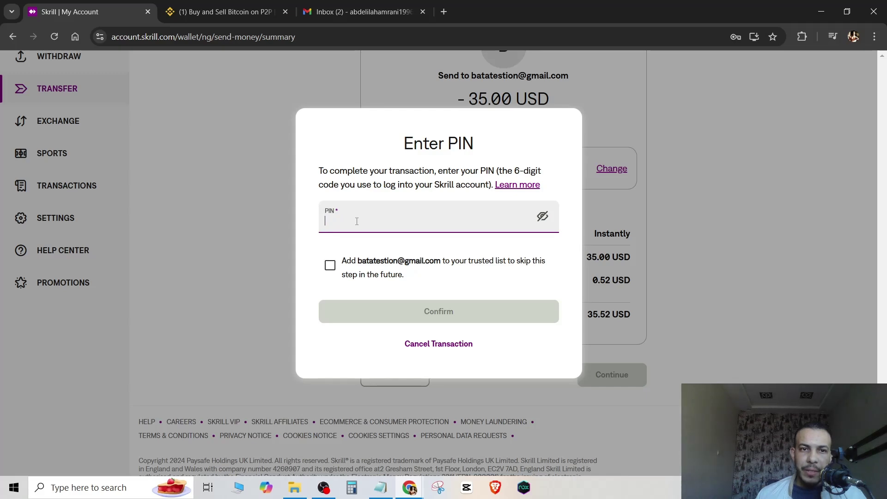
type("••••••")
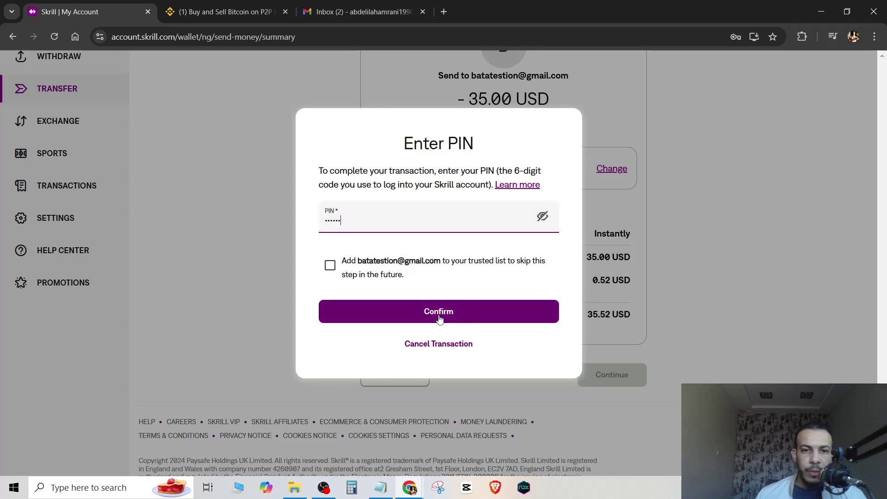
left_click(439, 312)
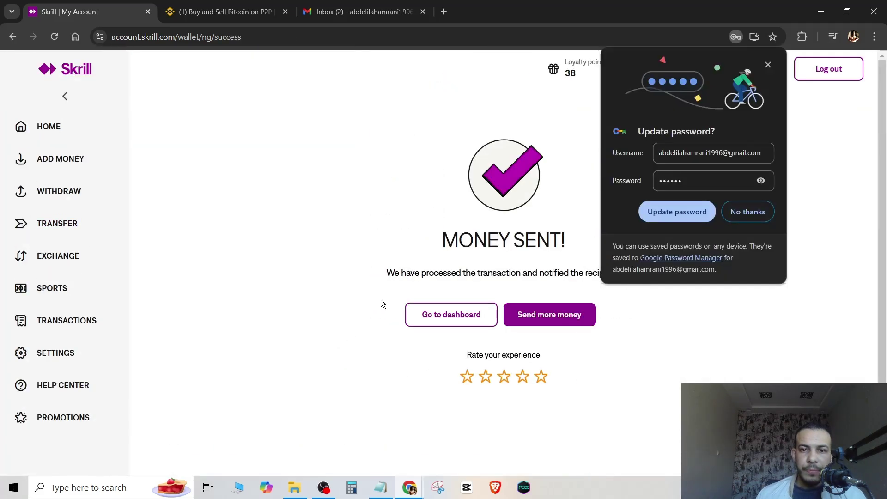
left_click(768, 64)
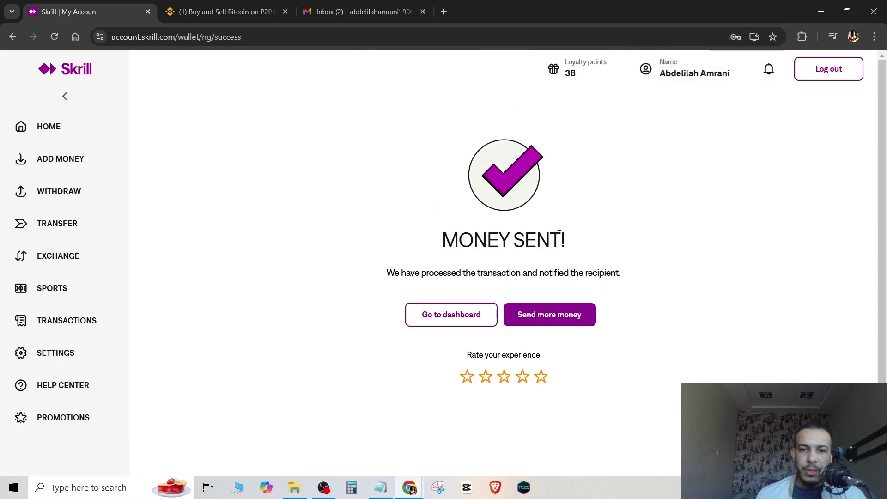
left_click(449, 315)
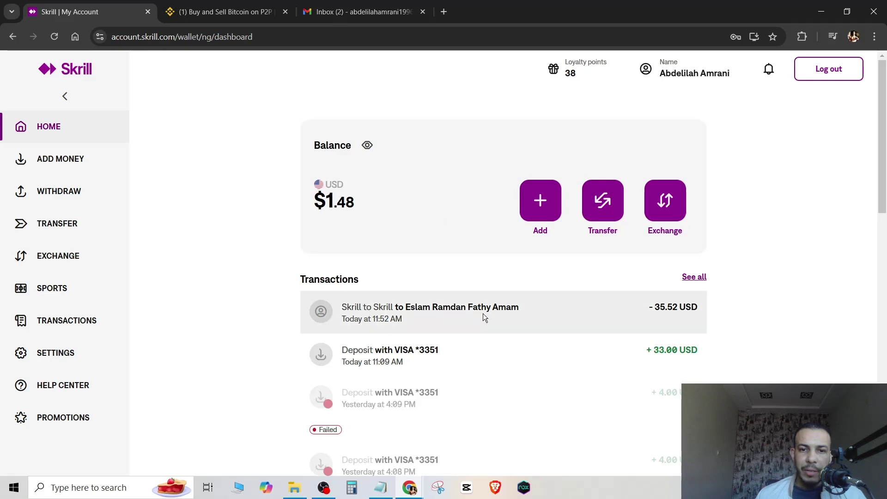
Mark the Binance order 'Transferred, Notify Seller', then return to Skrill
left_click(236, 10)
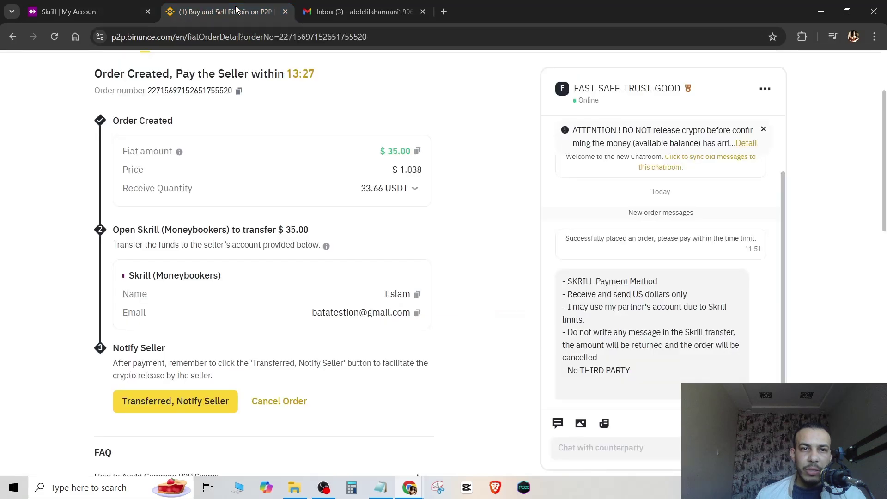
left_click(196, 407)
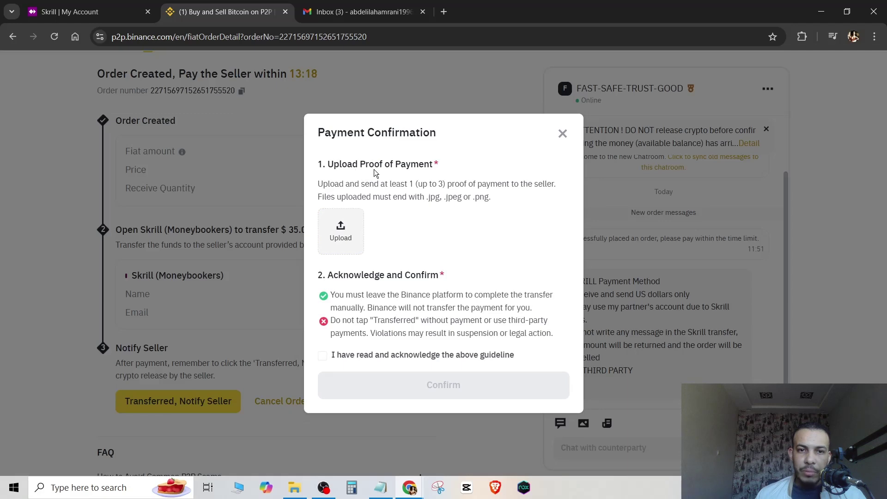
left_click(69, 12)
Snip the $35.52 transfer details and save the image as '1265' on Desktop
left_click(410, 317)
scroll(696, 250, "down", 2)
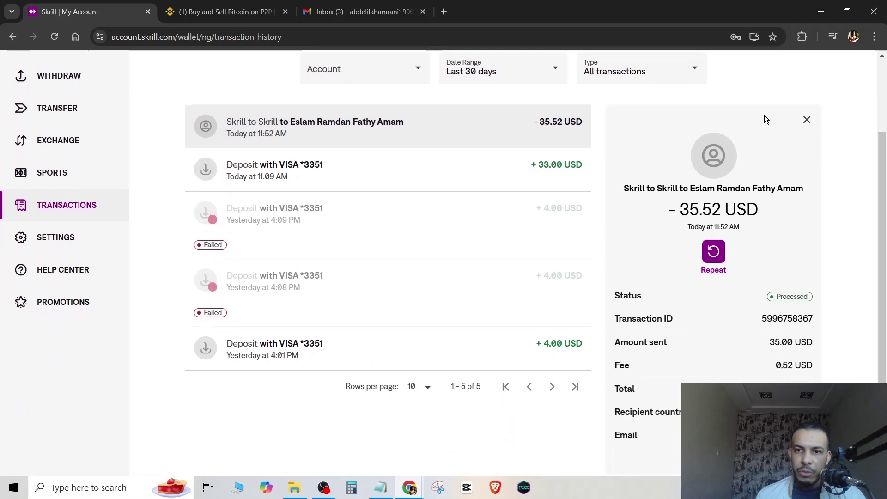
left_click(438, 487)
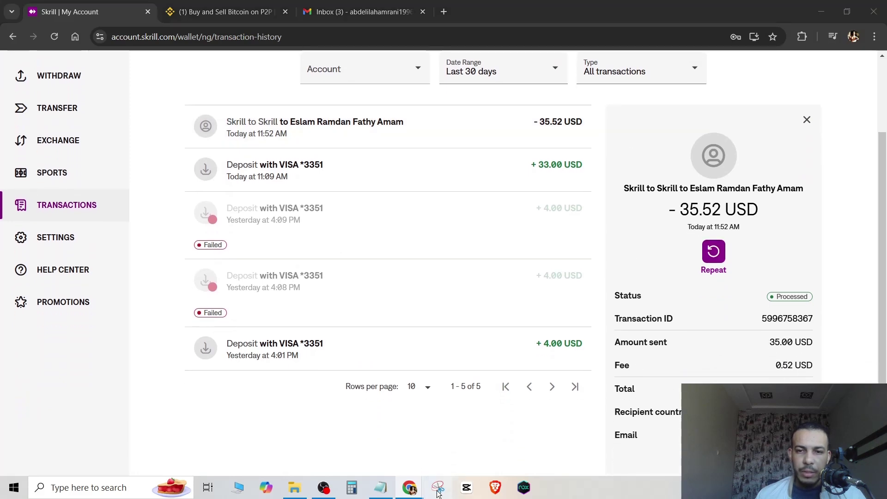
left_click(345, 215)
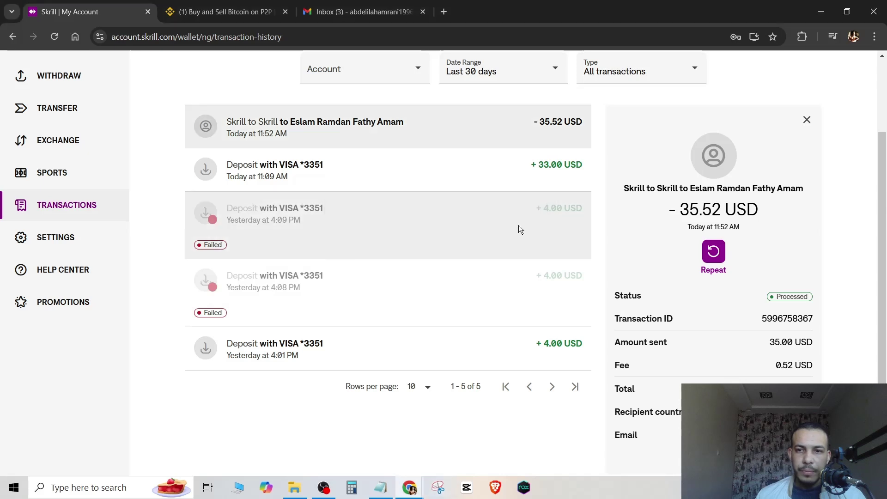
left_click_drag(608, 113, 829, 455)
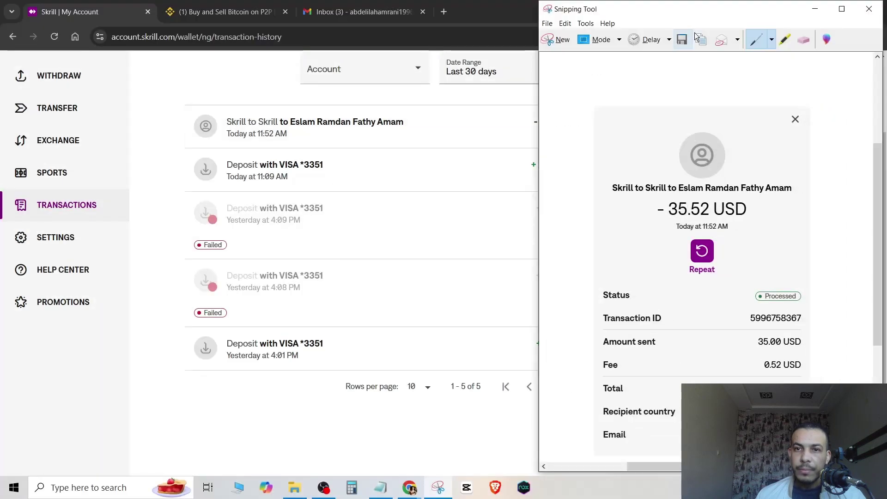
left_click(682, 41)
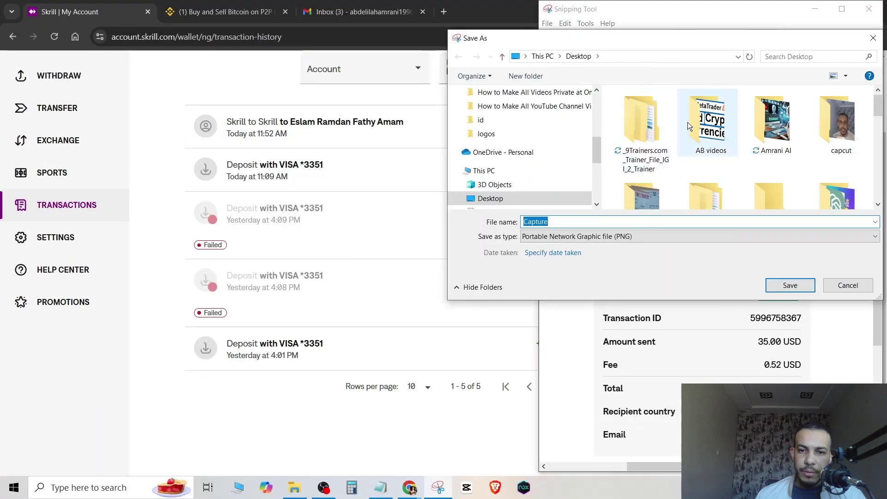
type("1265")
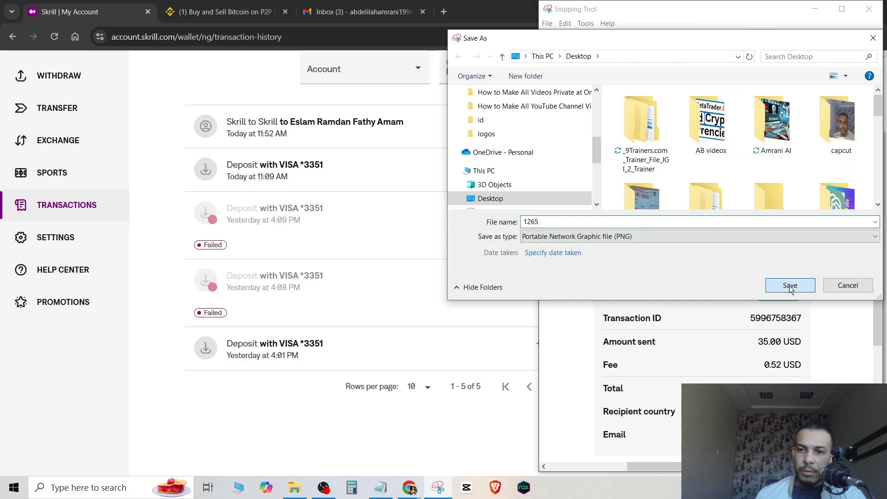
left_click(789, 285)
Upload Desktop screenshot 1265 as proof, tick the acknowledgement, and confirm payment
left_click(869, 9)
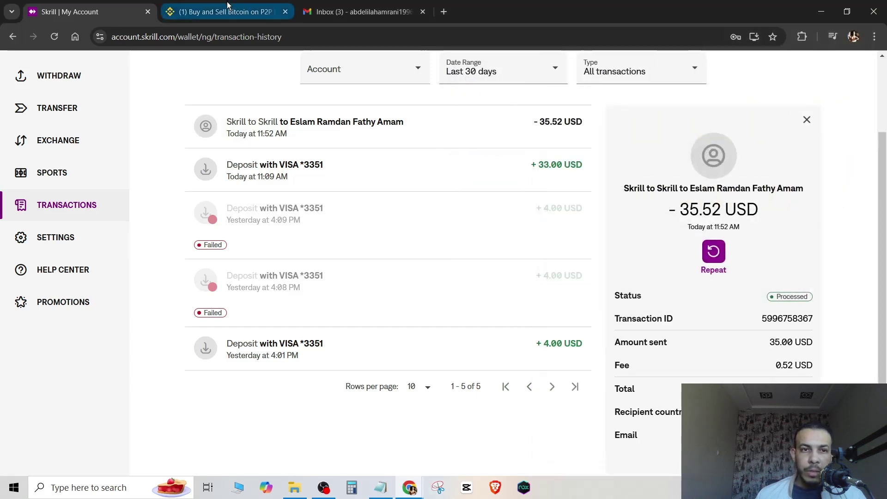
left_click(227, 6)
left_click(344, 232)
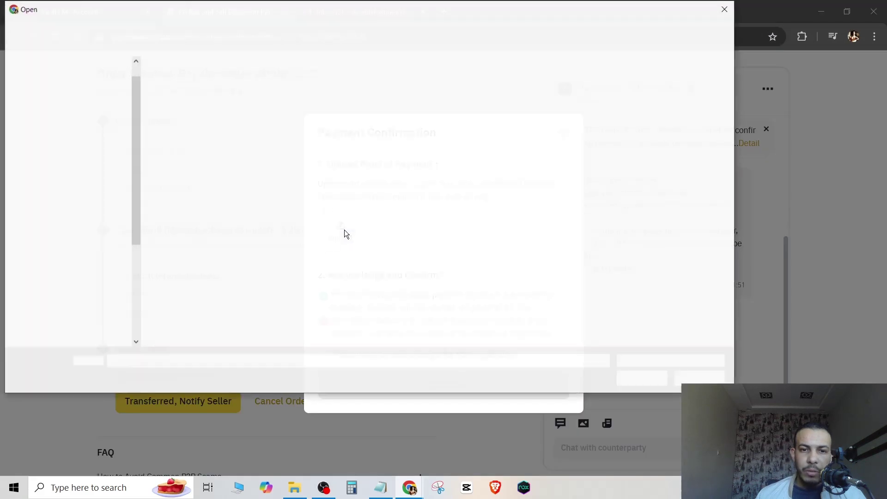
scroll(81, 334, "down", 1)
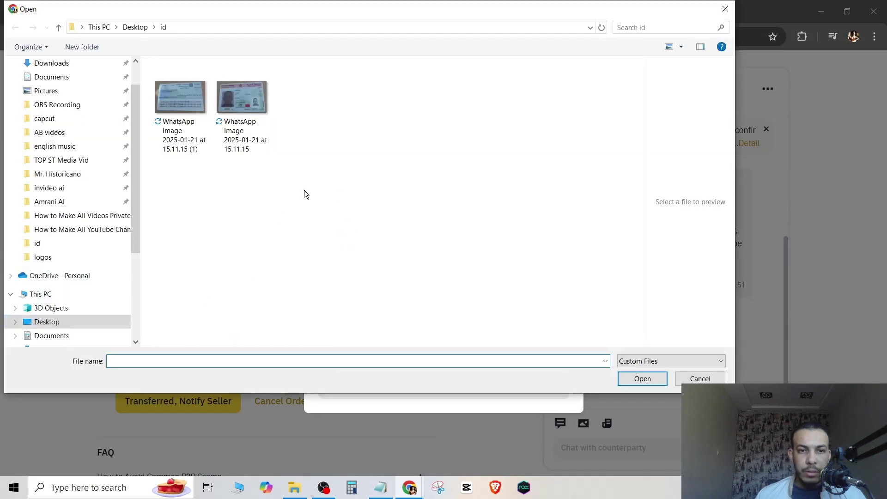
left_click(46, 322)
left_click(179, 236)
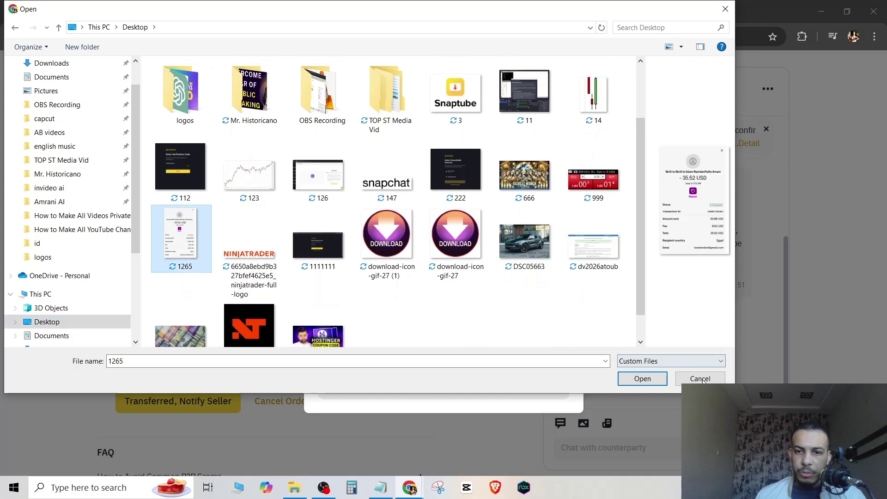
left_click(640, 378)
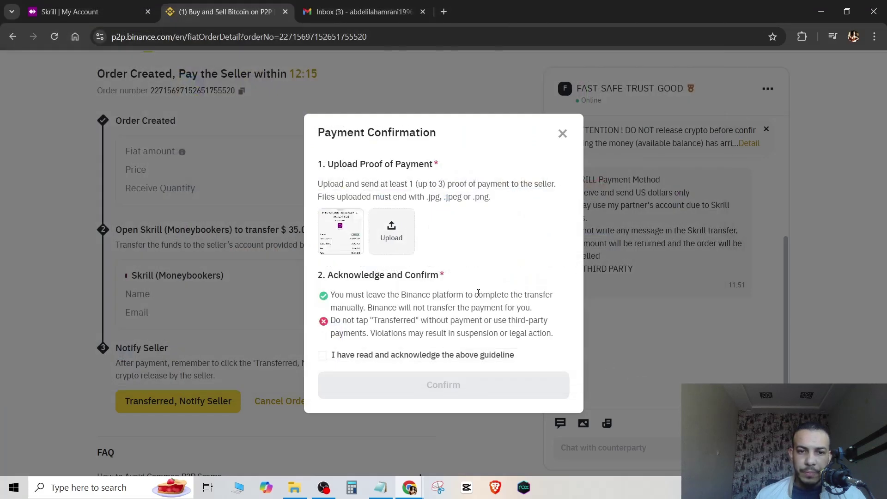
left_click(322, 355)
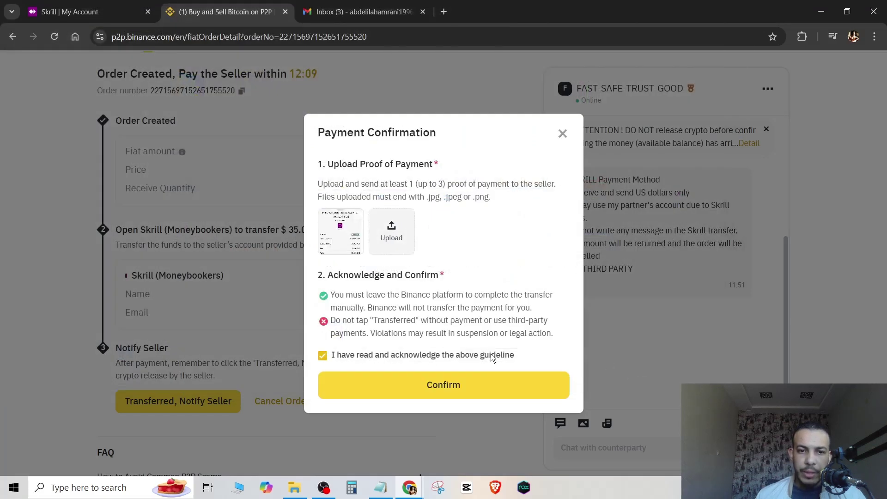
left_click(445, 393)
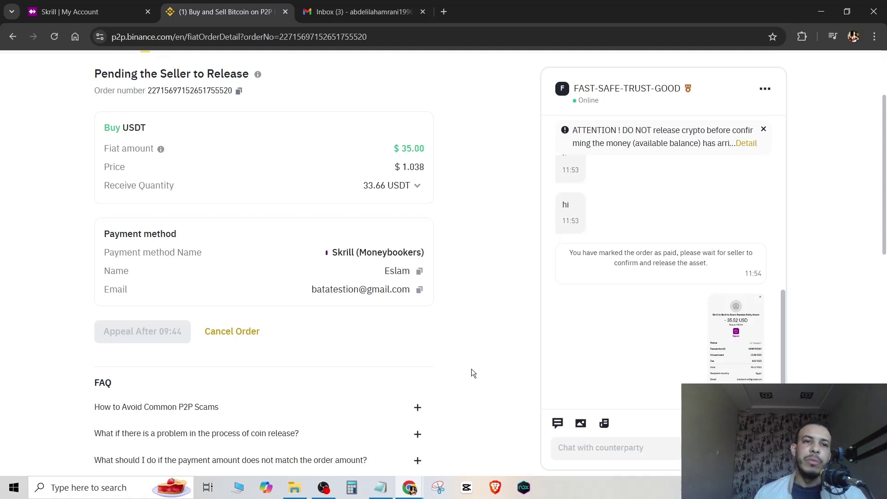
scroll(324, 361, "up", 1)
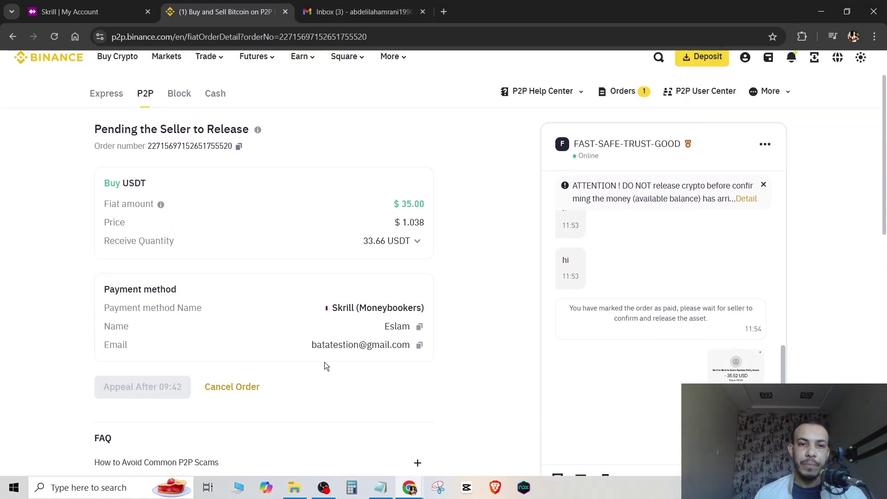
scroll(243, 347, "down", 1)
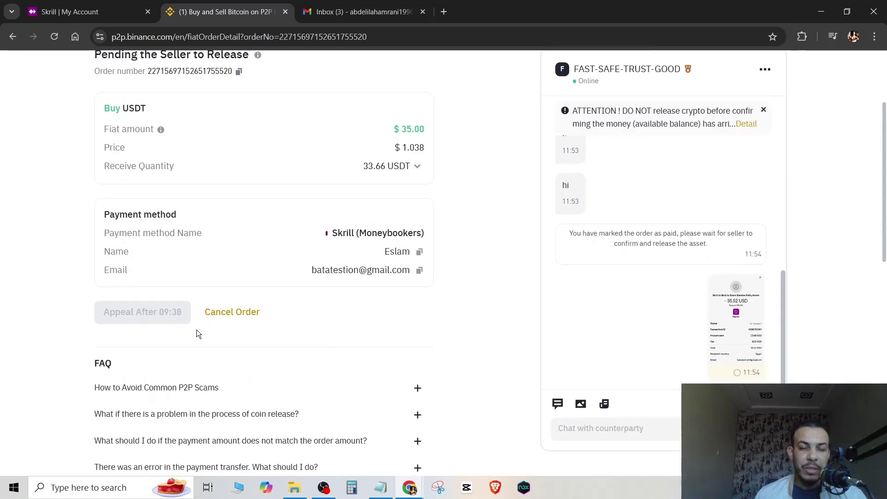
scroll(356, 349, "up", 2)
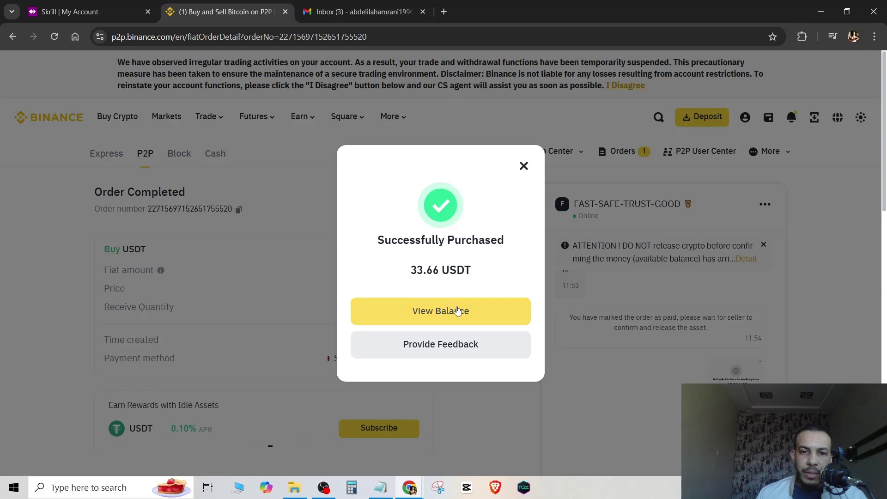
Choose View Balance in the 'Successfully Purchased' popup to open the Funding wallet
left_click(440, 313)
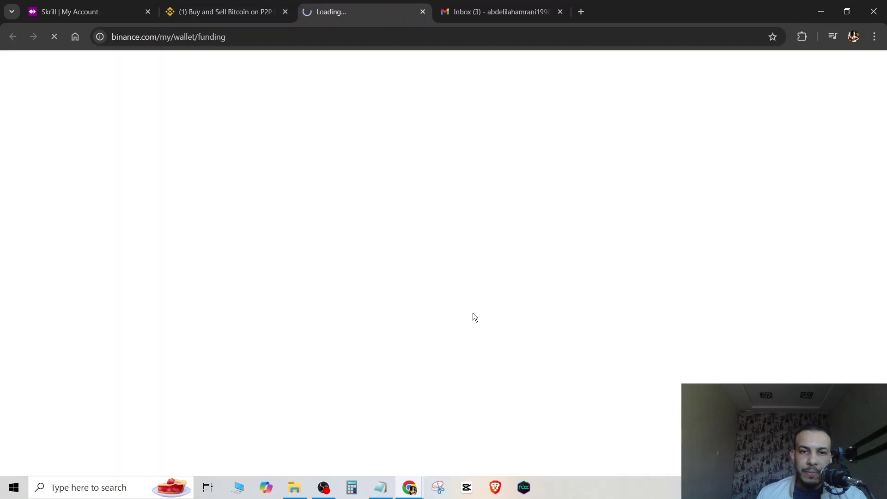